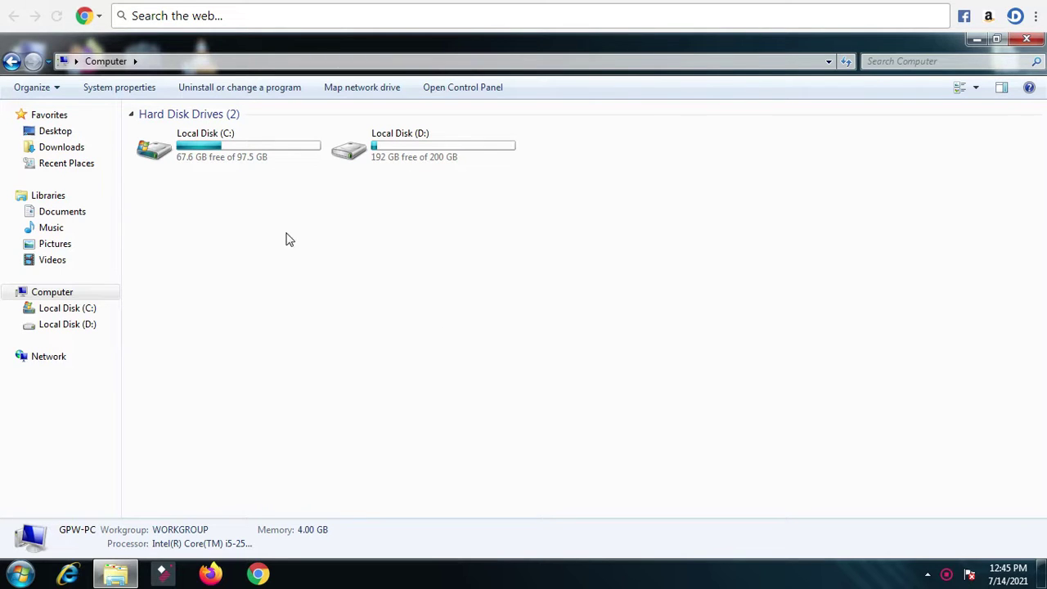
Step: Check the details of Local Disk (C:) and Local Disk (D:) in the Computer window
{"action": "left_click", "coordinate": [427, 150]}
{"action": "left_click", "coordinate": [237, 155]}
{"action": "left_click", "coordinate": [381, 151]}
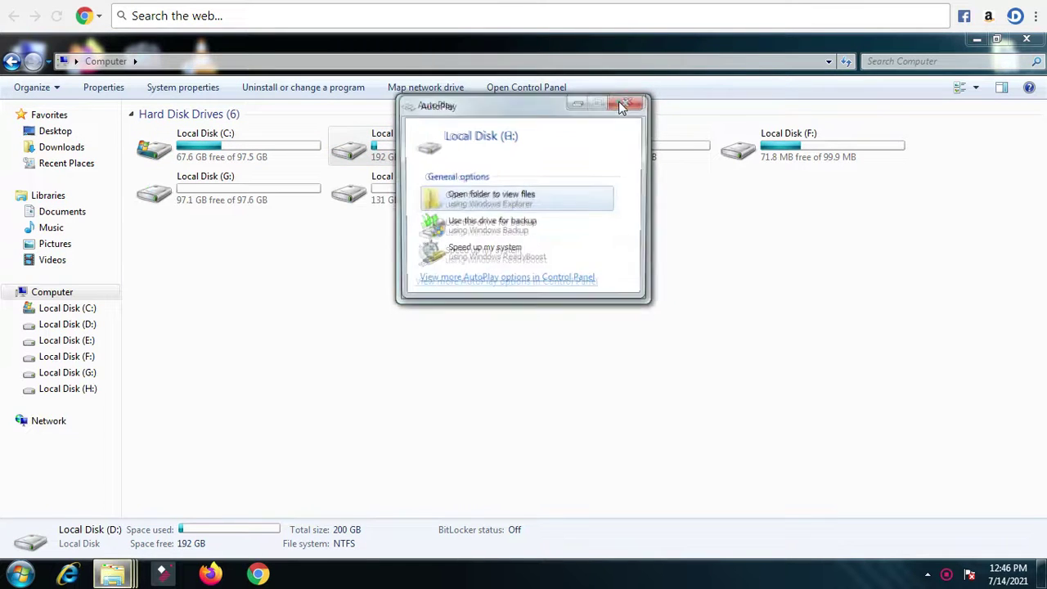
Step: Close all the AutoPlay windows that opened for the newly attached drives
{"action": "left_click", "coordinate": [627, 102]}
{"action": "left_click", "coordinate": [628, 102]}
{"action": "left_click", "coordinate": [627, 102]}
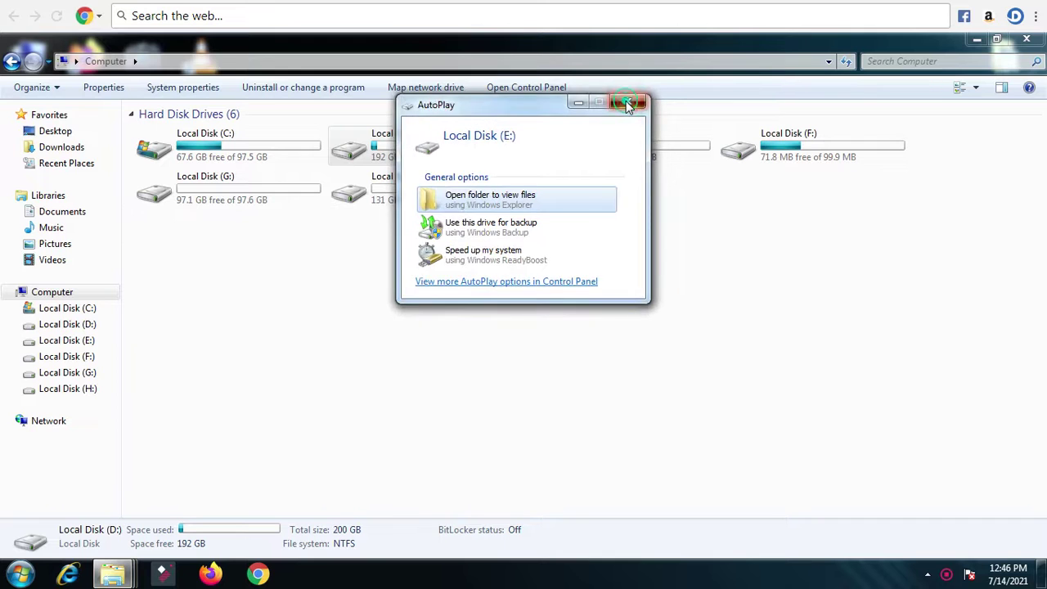
{"action": "left_click", "coordinate": [627, 102]}
Step: Check the newly attached drives E:, F:, G: and H: in the Computer window
{"action": "left_click", "coordinate": [602, 159]}
{"action": "left_click", "coordinate": [766, 157]}
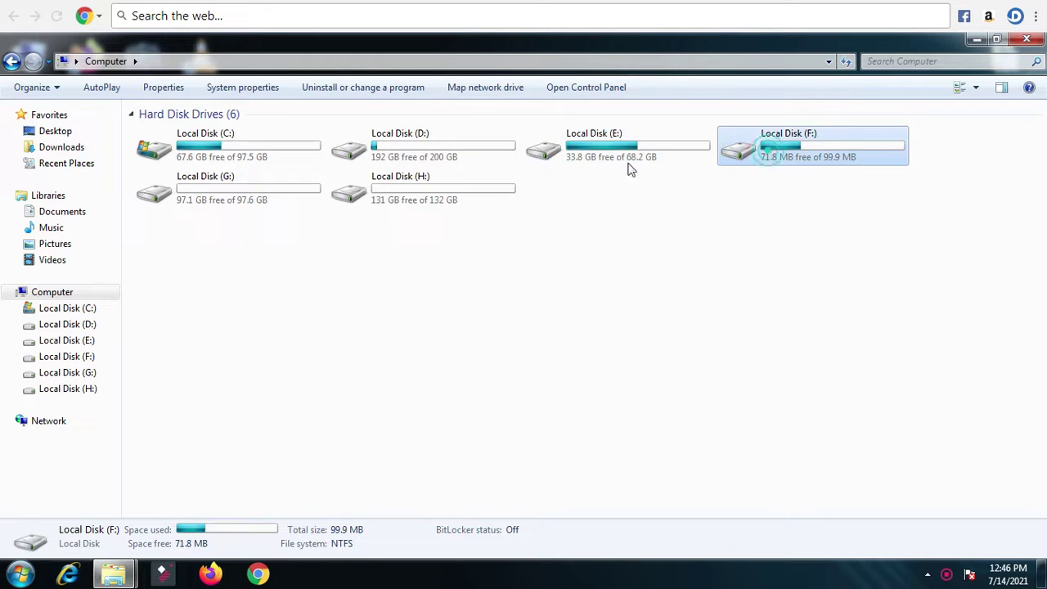
{"action": "left_click", "coordinate": [256, 183]}
{"action": "left_click", "coordinate": [405, 200]}
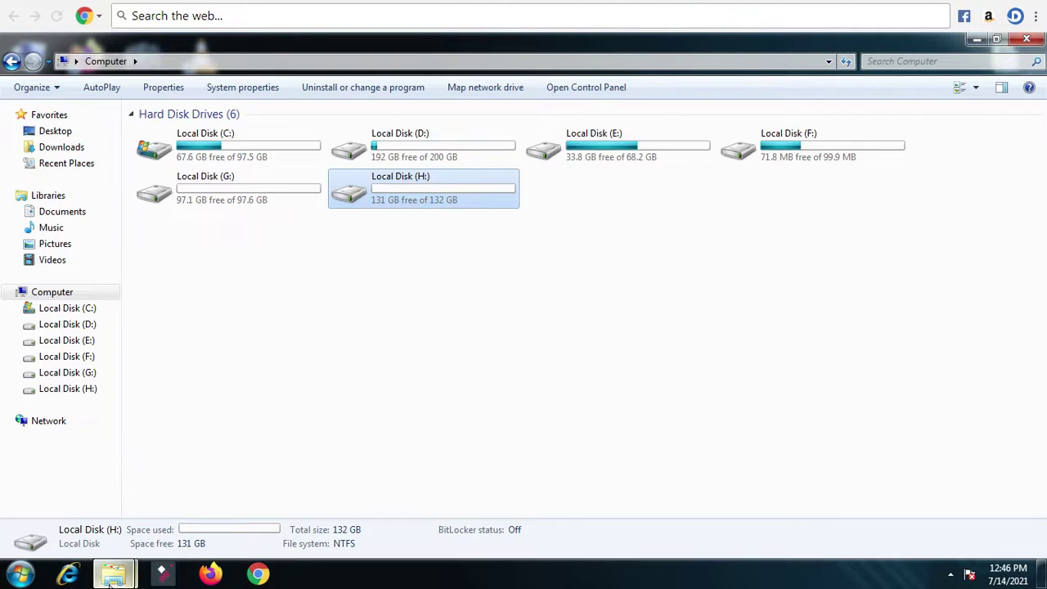
Step: Open Disk Management in Computer Management and place its window so that both disks' partitions are in view
{"action": "right_click", "coordinate": [61, 299]}
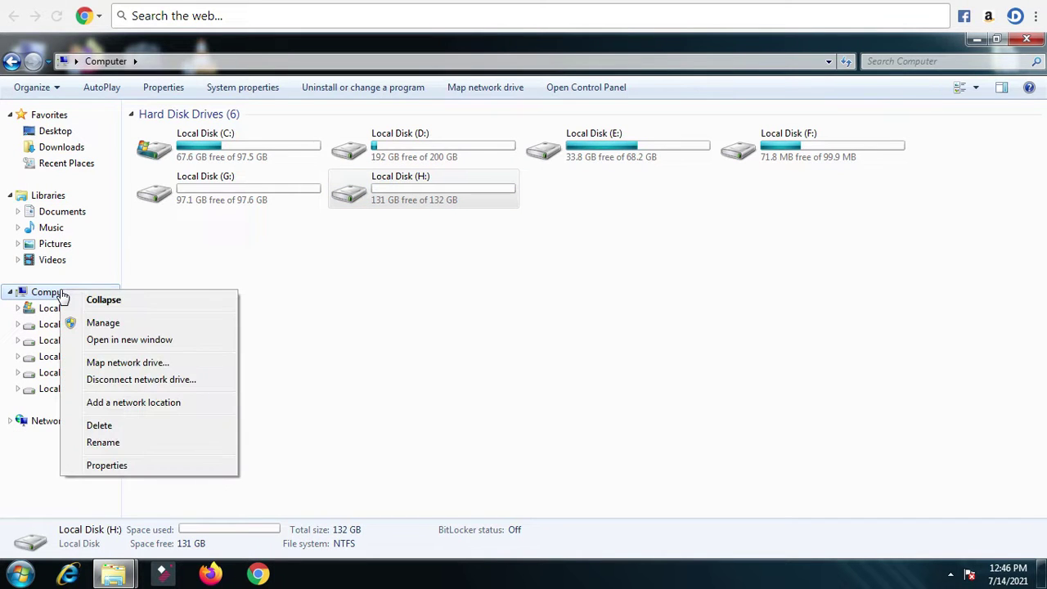
{"action": "left_click", "coordinate": [98, 326]}
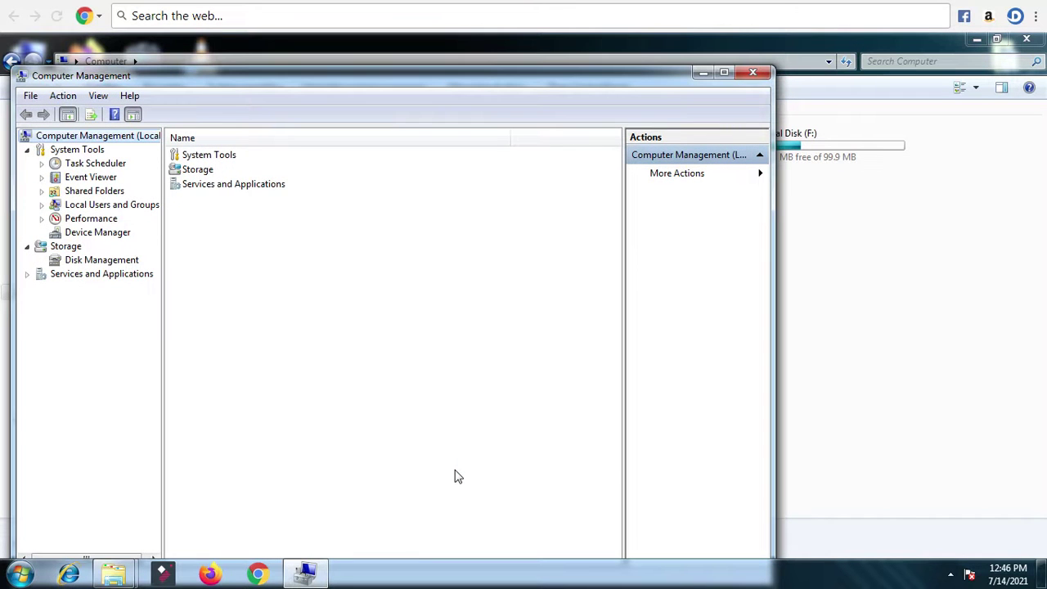
{"action": "left_click", "coordinate": [100, 260]}
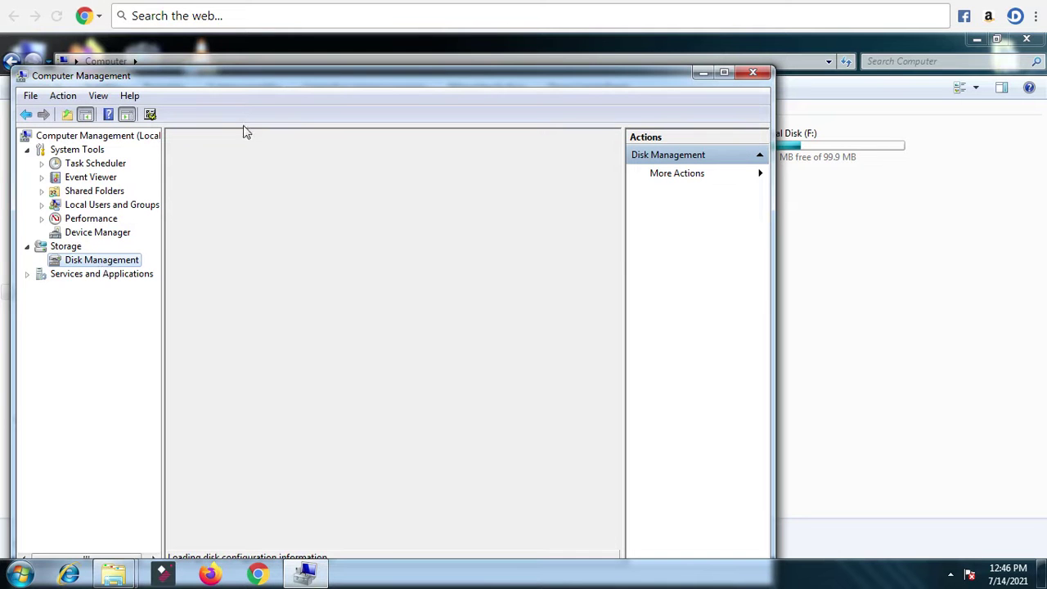
{"action": "left_click_drag", "start_coordinate": [310, 78], "coordinate": [365, 220]}
{"action": "left_click_drag", "start_coordinate": [365, 428], "coordinate": [363, 444]}
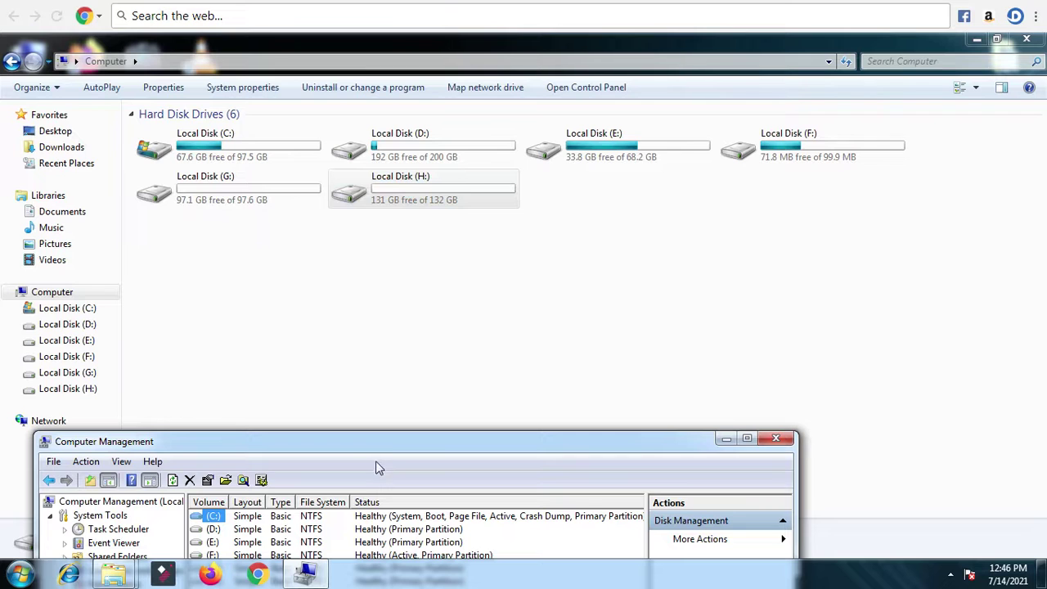
{"action": "left_click_drag", "start_coordinate": [373, 451], "coordinate": [398, 68]}
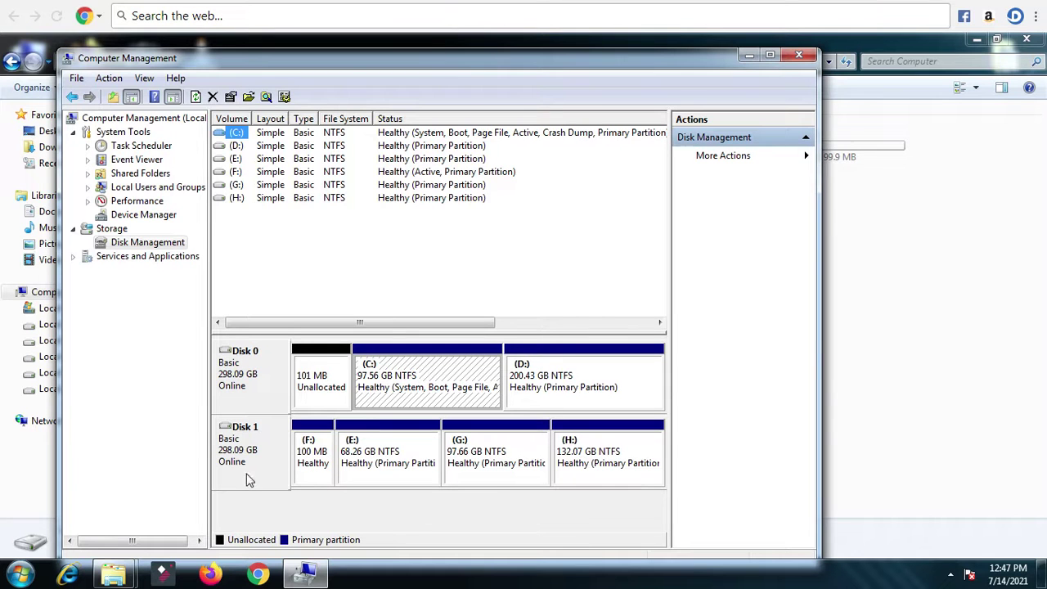
Step: Examine the partitions on Disk 0 and Disk 1 and the volume commands offered for E: and D:
{"action": "right_click", "coordinate": [405, 448]}
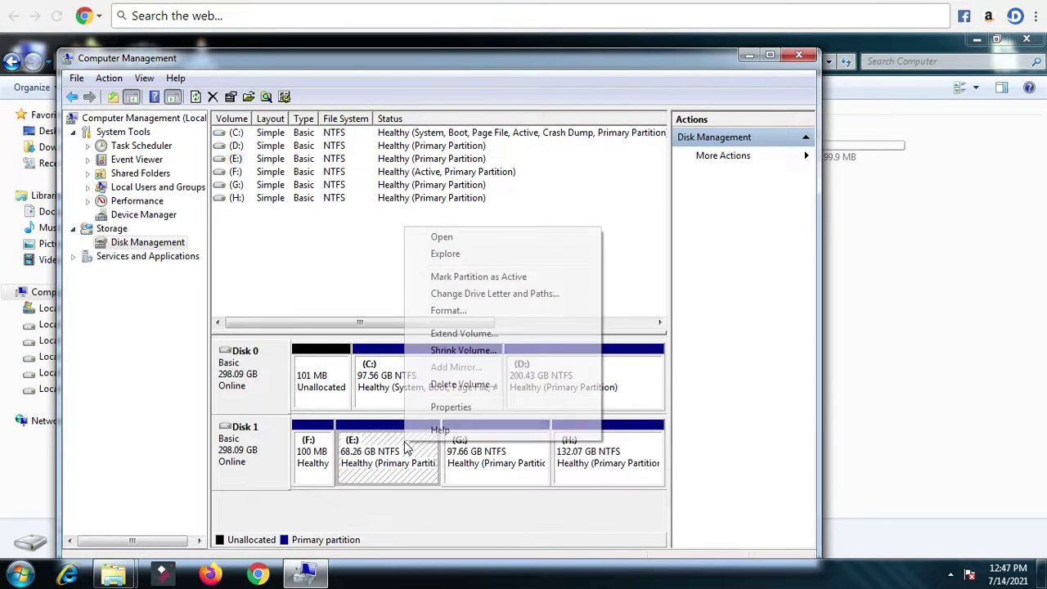
{"action": "left_click", "coordinate": [435, 503]}
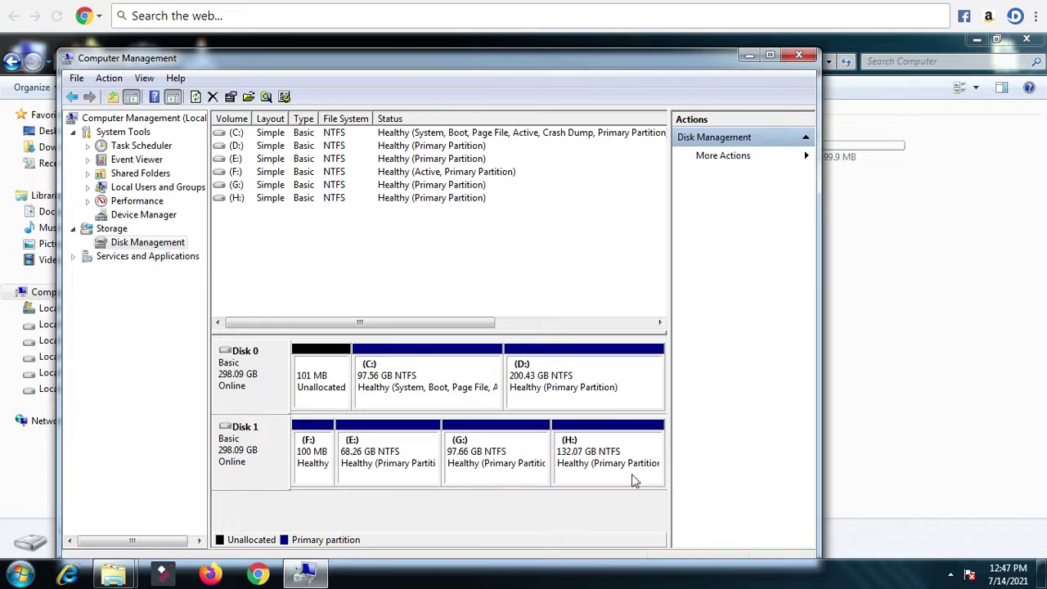
{"action": "left_click", "coordinate": [569, 399]}
{"action": "right_click", "coordinate": [568, 399]}
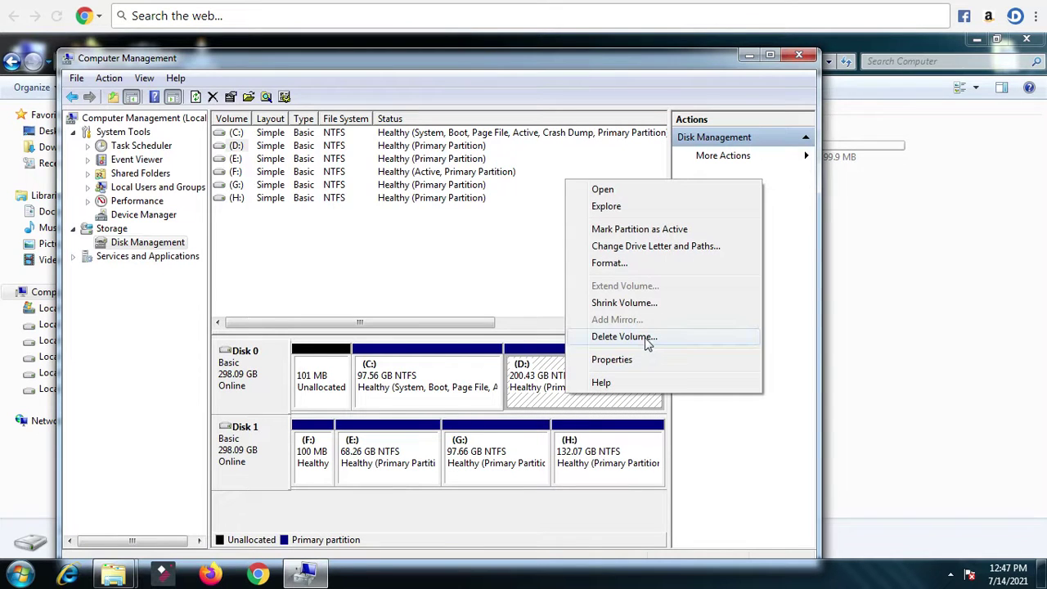
{"action": "left_click", "coordinate": [598, 479]}
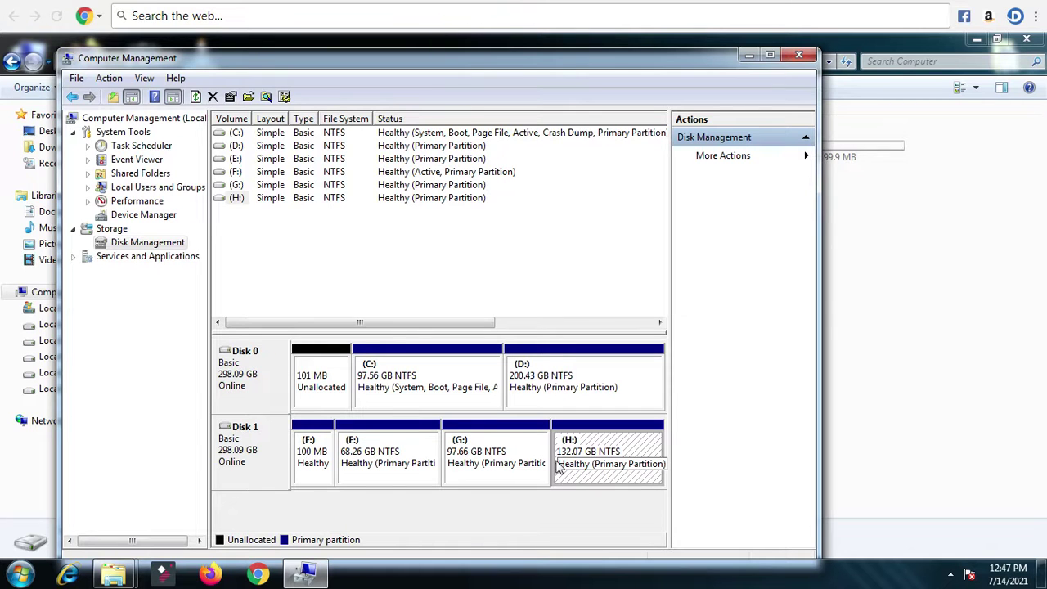
{"action": "left_click", "coordinate": [399, 477]}
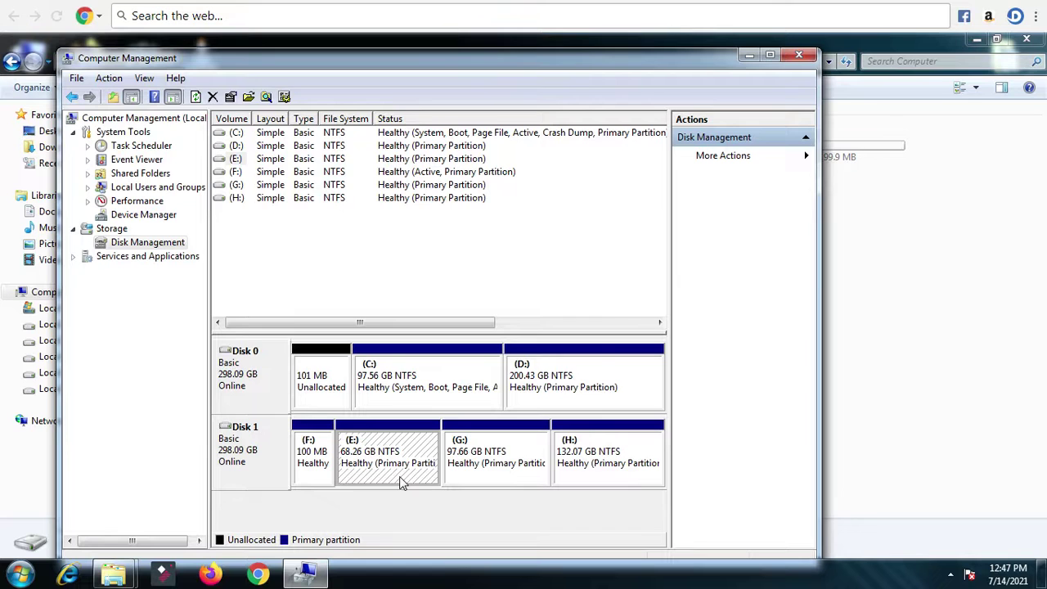
{"action": "right_click", "coordinate": [400, 476]}
{"action": "left_click", "coordinate": [469, 502]}
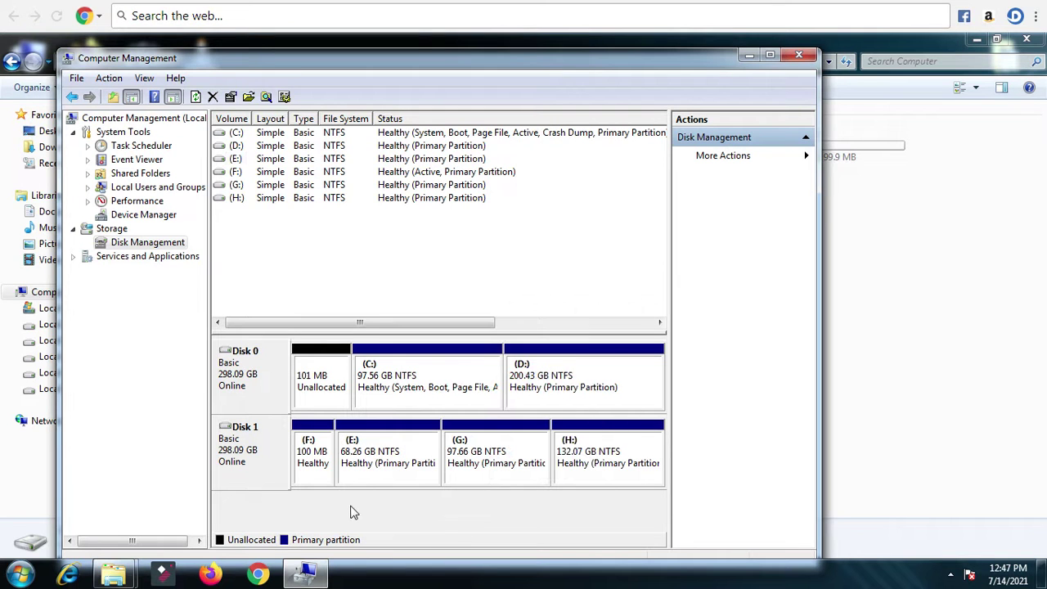
Step: Find and open Command Prompt, and move its window clear of the disk labels in Disk Management
{"action": "key", "text": "alt"}
{"action": "left_click", "coordinate": [20, 574]}
{"action": "left_click", "coordinate": [65, 534]}
{"action": "type", "text": "comm"}
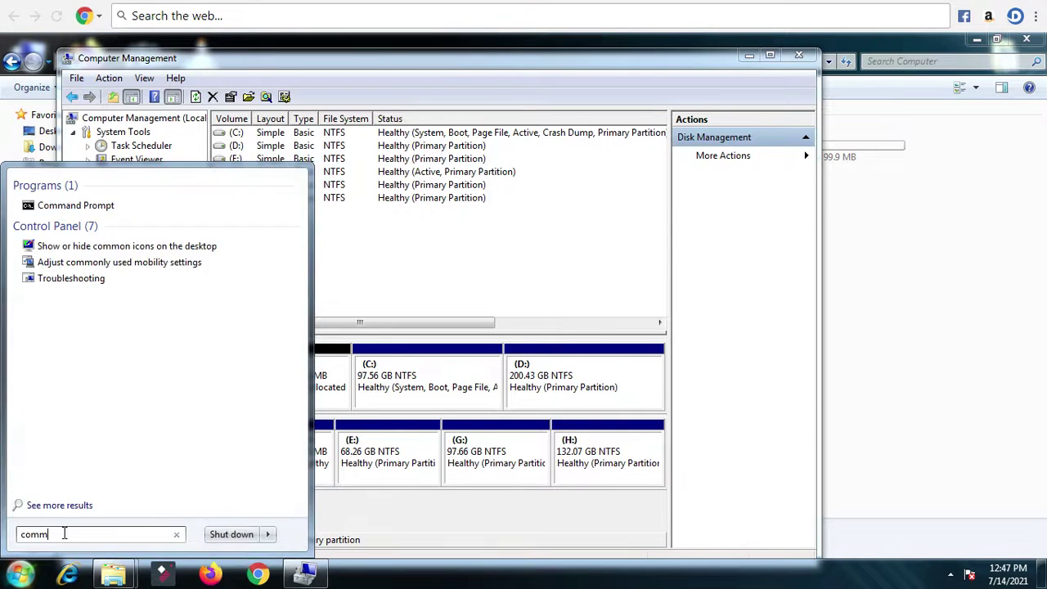
{"action": "type", "text": "an"}
{"action": "left_click", "coordinate": [66, 206]}
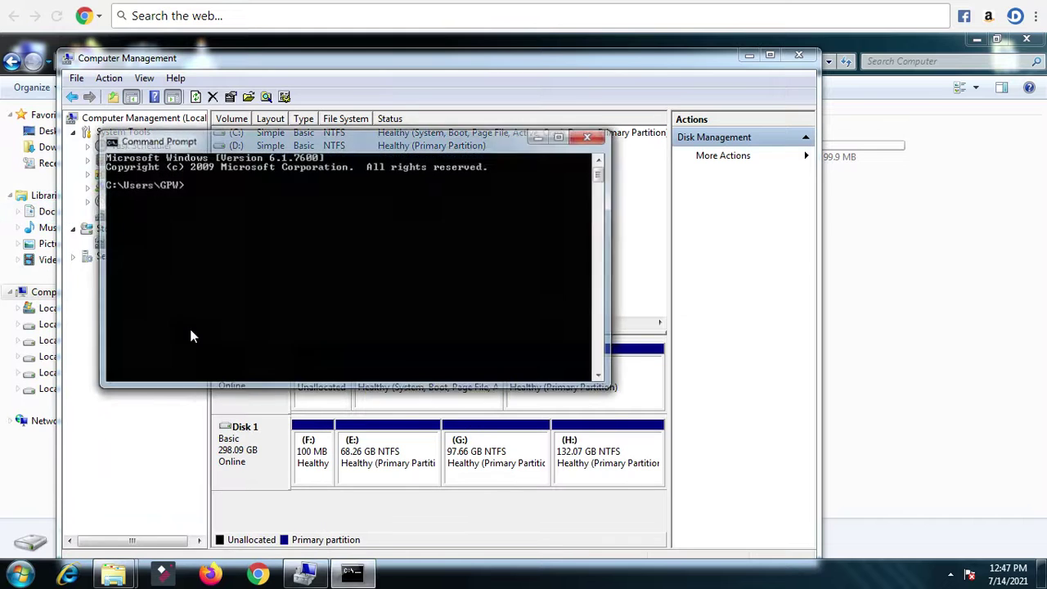
{"action": "left_click_drag", "start_coordinate": [463, 137], "coordinate": [671, 130]}
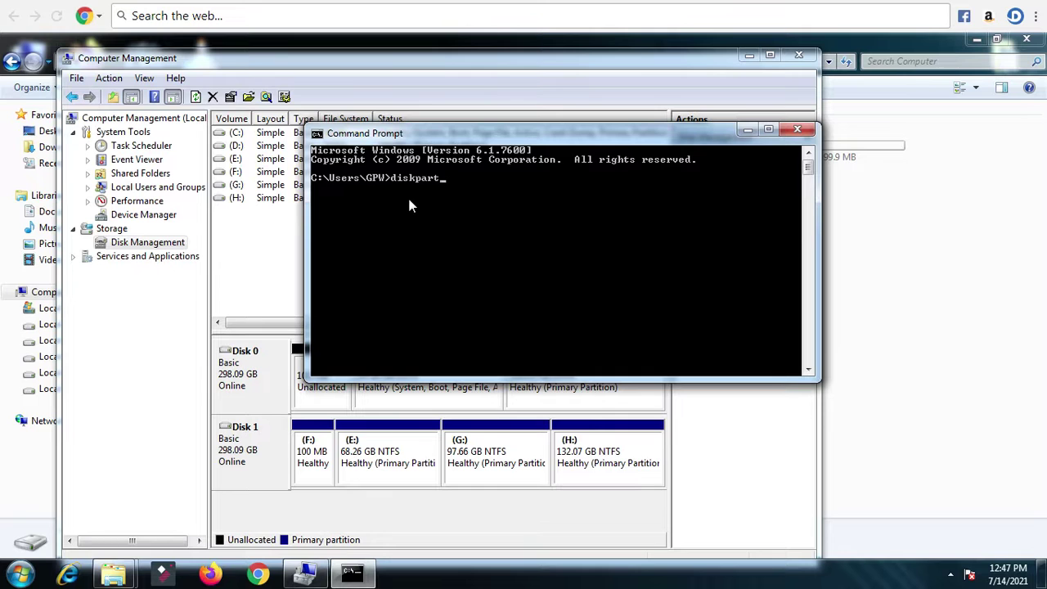
Step: Start diskpart, move its window clear of the disk labels, and run list disk
{"action": "key", "text": "Return"}
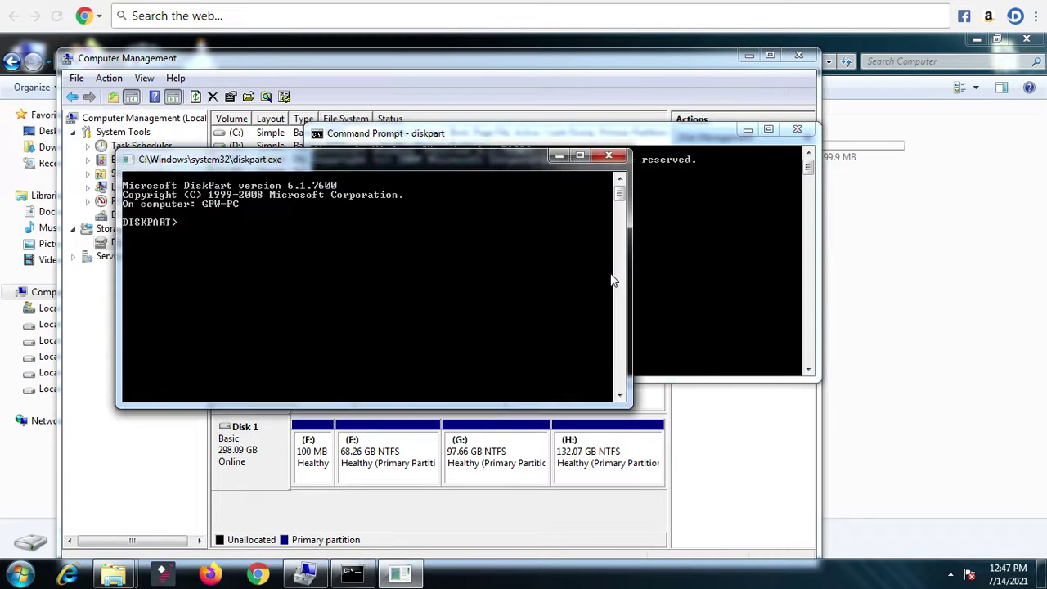
{"action": "left_click_drag", "start_coordinate": [393, 167], "coordinate": [507, 170]}
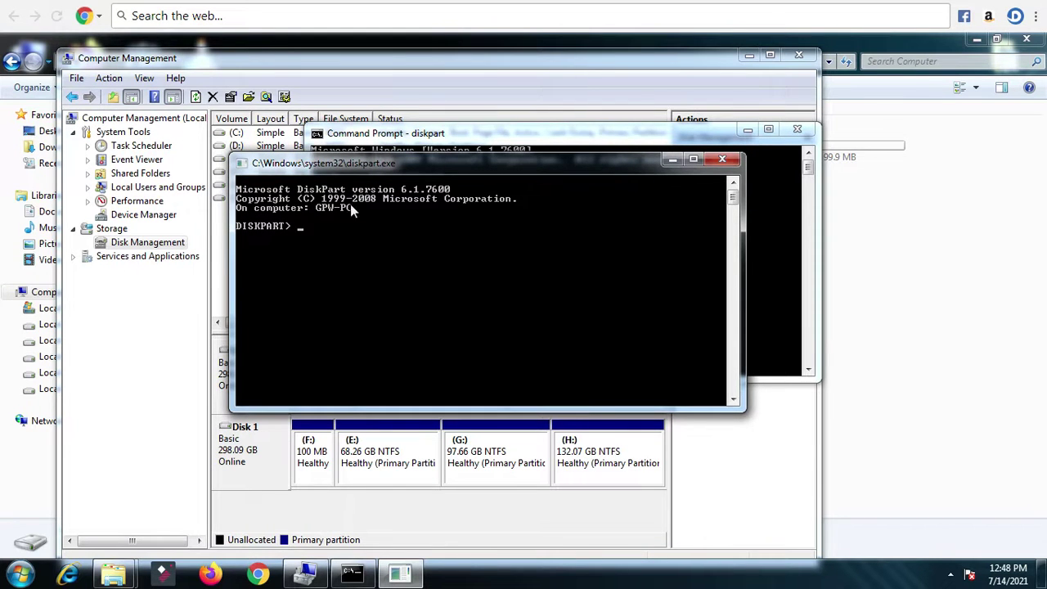
{"action": "left_click_drag", "start_coordinate": [408, 162], "coordinate": [519, 172]}
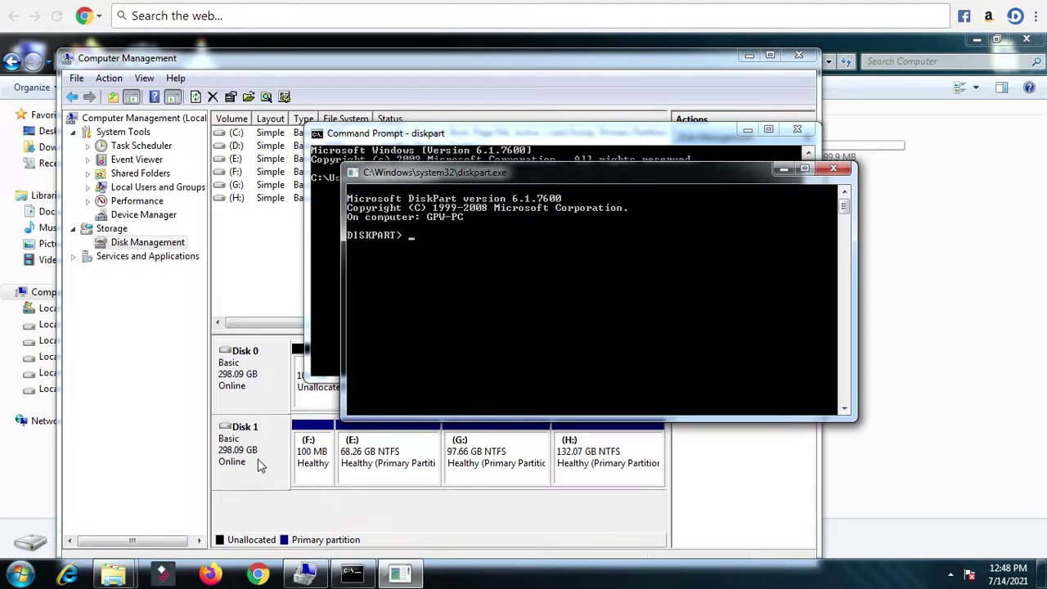
{"action": "left_click_drag", "start_coordinate": [365, 177], "coordinate": [321, 177]}
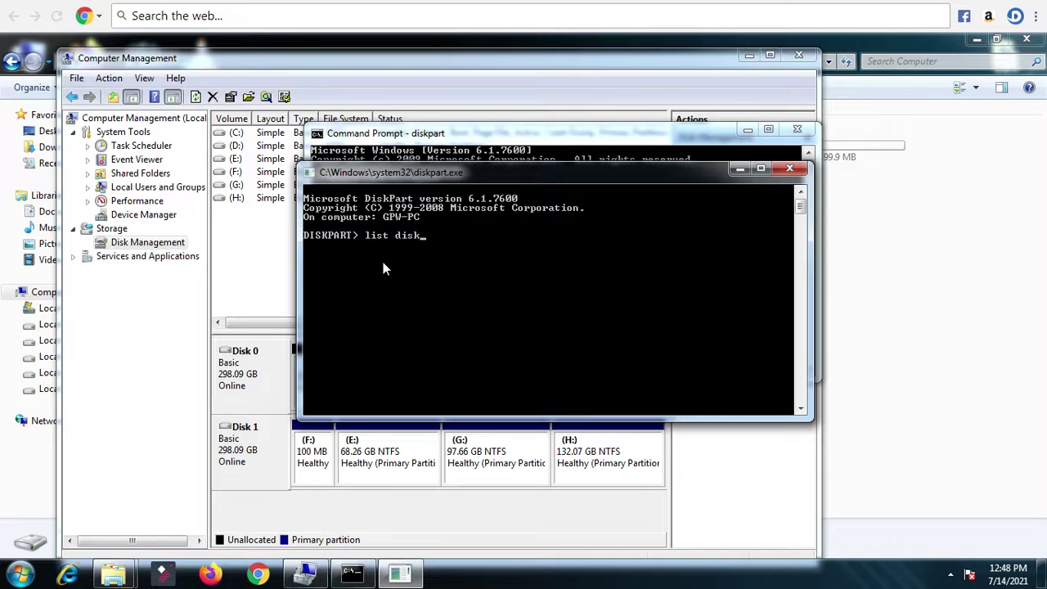
{"action": "key", "text": "Return"}
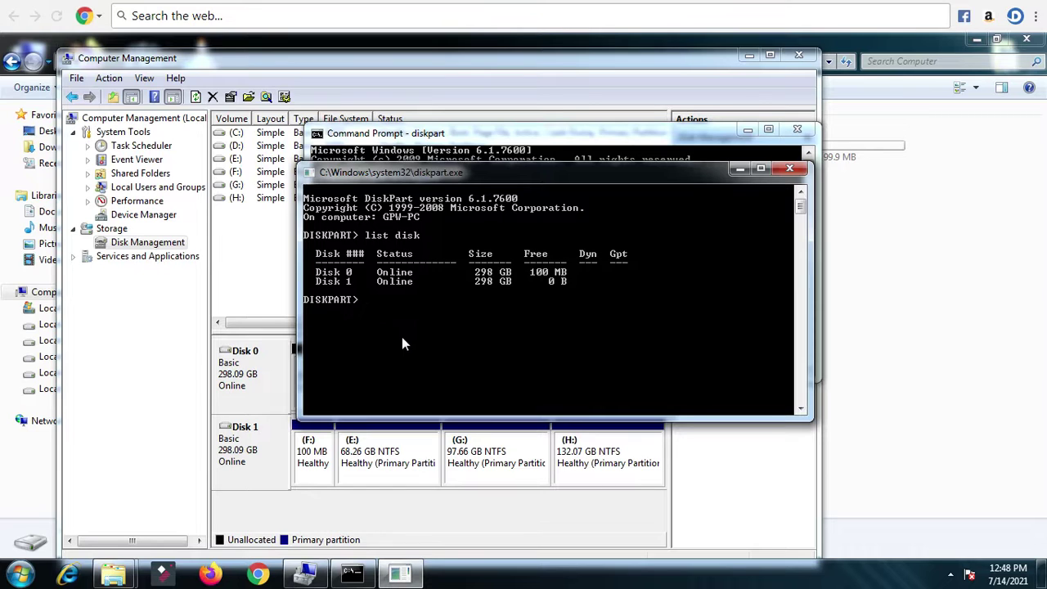
Step: Run select disk 1 in DiskPart and verify the selection with list disk
{"action": "type", "text": "select disk"}
{"action": "type", "text": "1"}
{"action": "key", "text": "Return"}
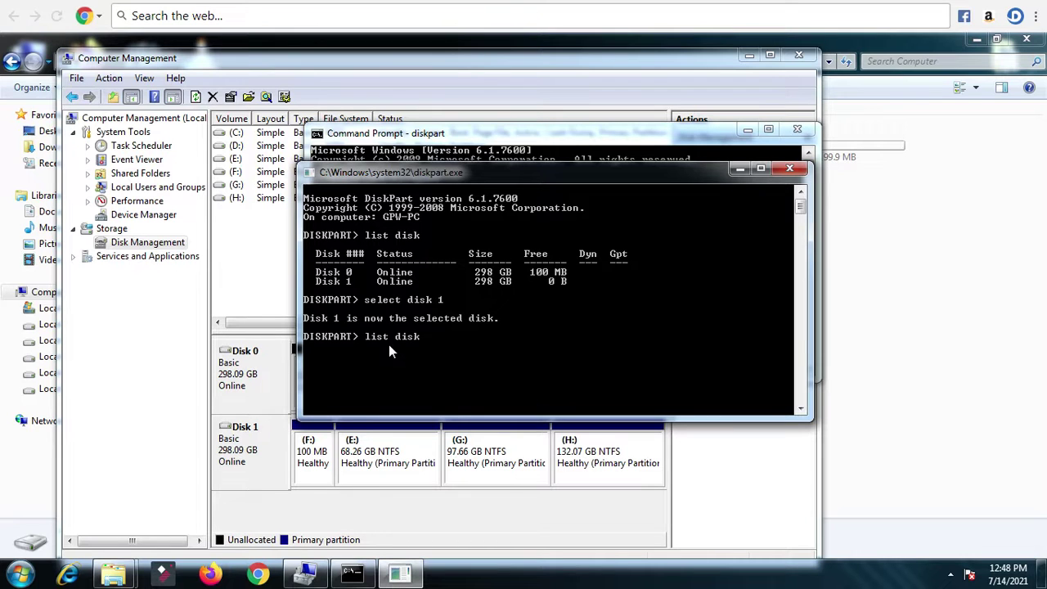
{"action": "key", "text": "Return"}
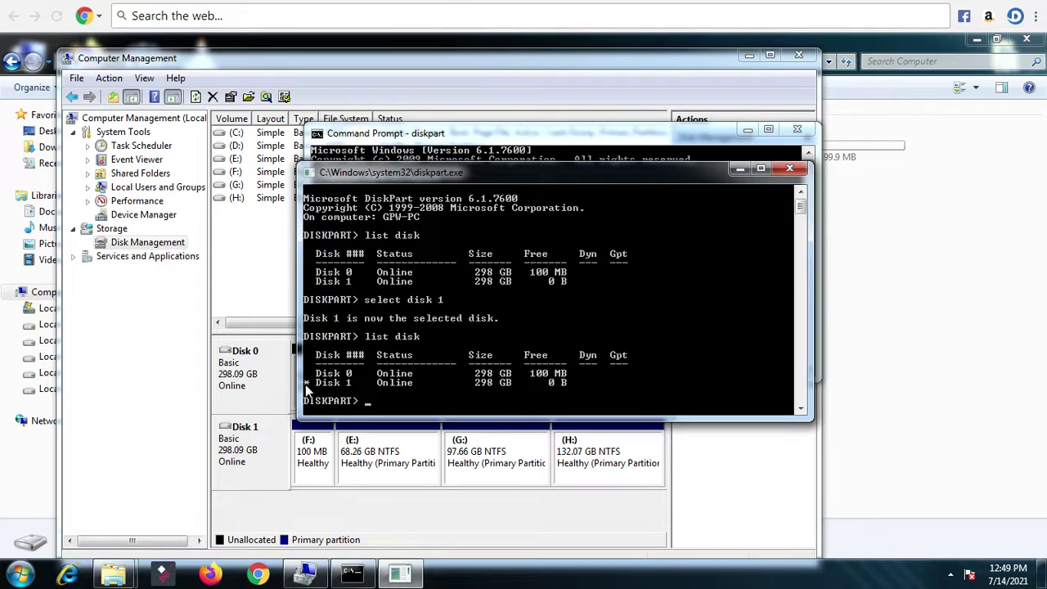
Step: Enlarge the DiskPart window, erase disk 1 with the clean command, and check it with list disk
{"action": "left_click", "coordinate": [762, 168]}
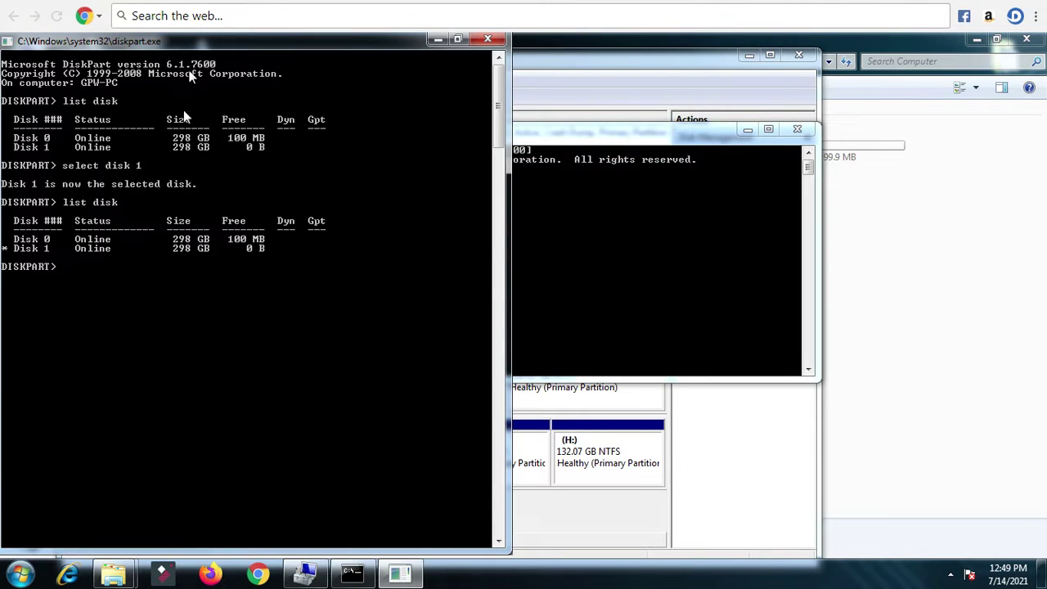
{"action": "mouse_move", "coordinate": [181, 48]}
{"action": "left_mouse_down"}
{"action": "mouse_move", "coordinate": [194, 40]}
{"action": "mouse_move", "coordinate": [196, 61]}
{"action": "left_mouse_up"}
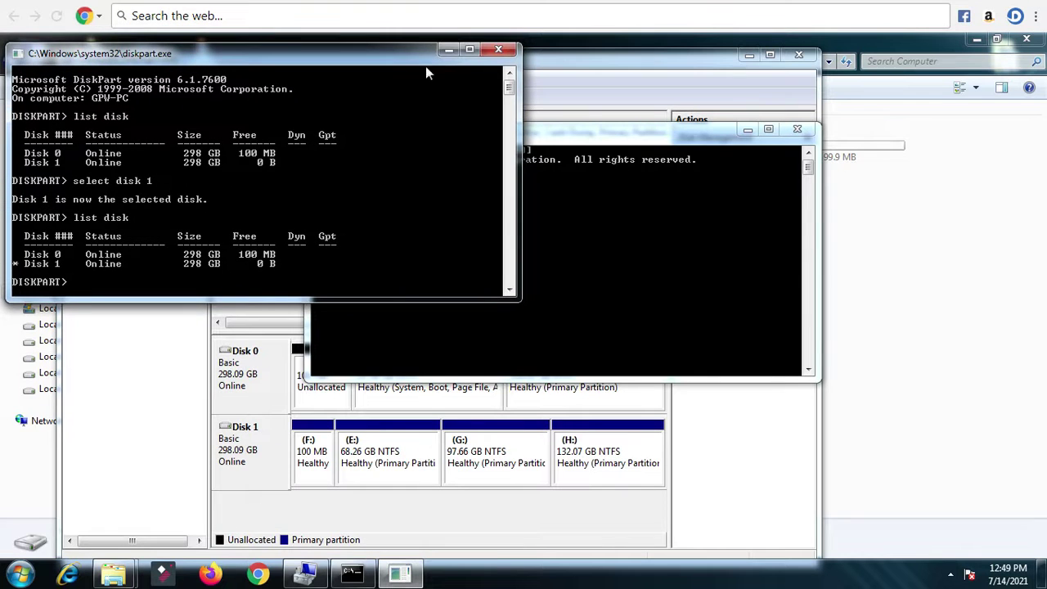
{"action": "left_click", "coordinate": [471, 51]}
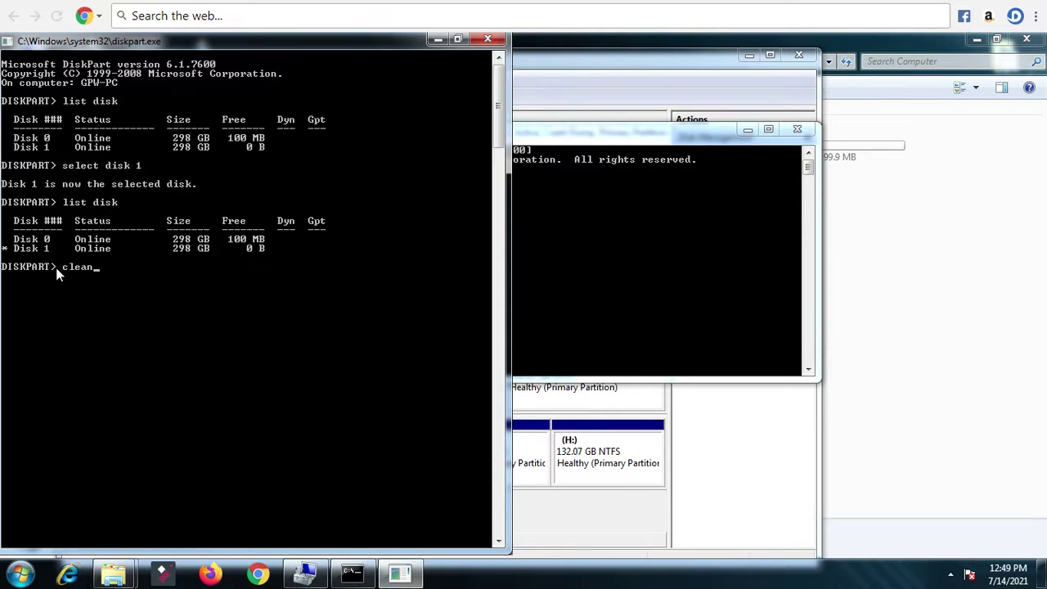
{"action": "key", "text": "Return"}
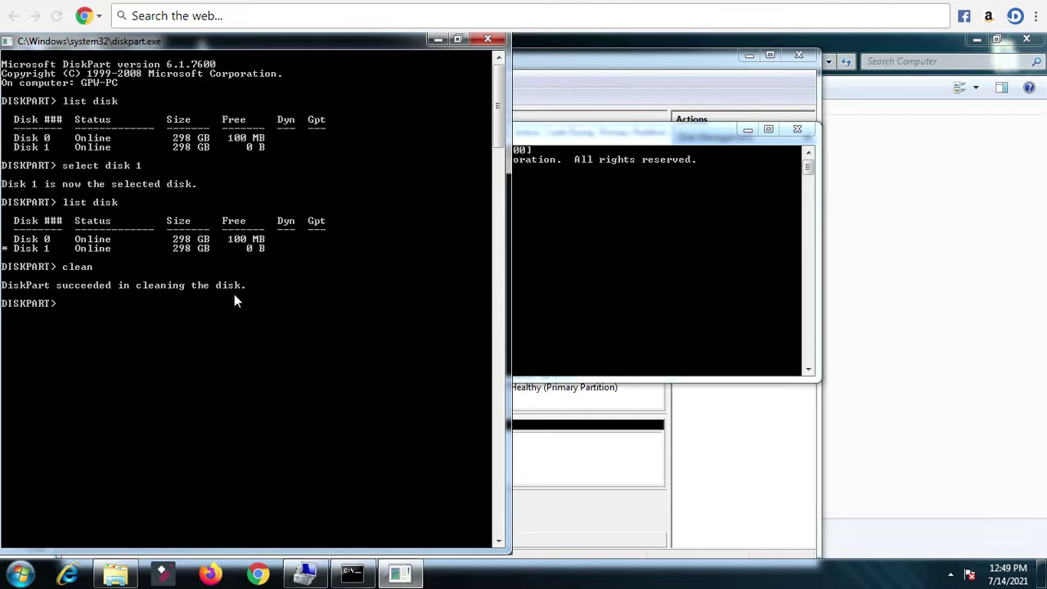
{"action": "type", "text": "list disk"}
{"action": "key", "text": "Return"}
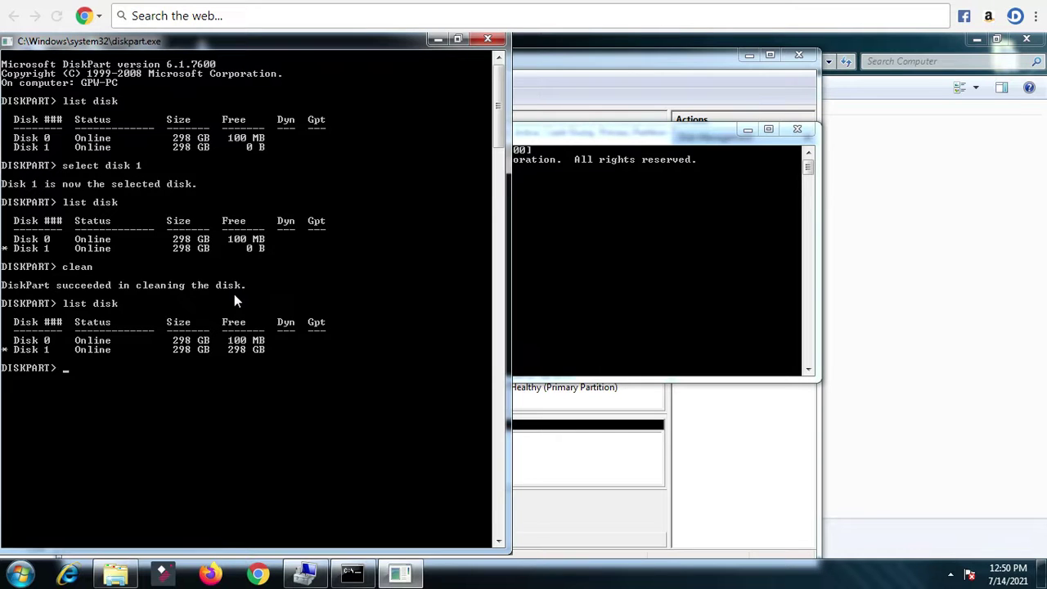
Step: Create a primary partition on disk 1 with create partition primary and give it a drive letter with assign
{"action": "type", "text": "reate partition primary"}
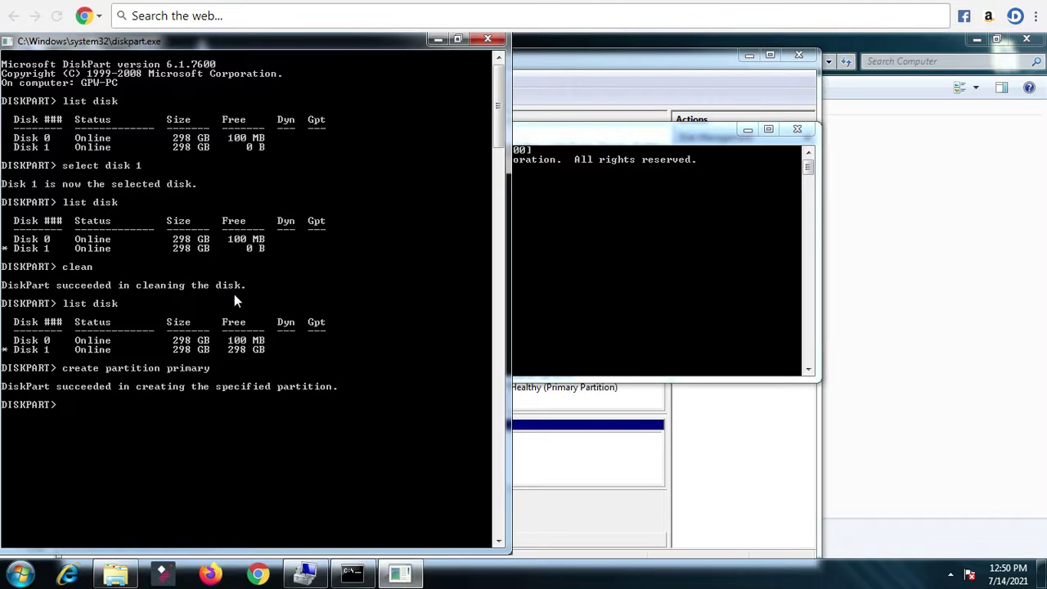
{"action": "type", "text": "assign"}
{"action": "key", "text": "Return"}
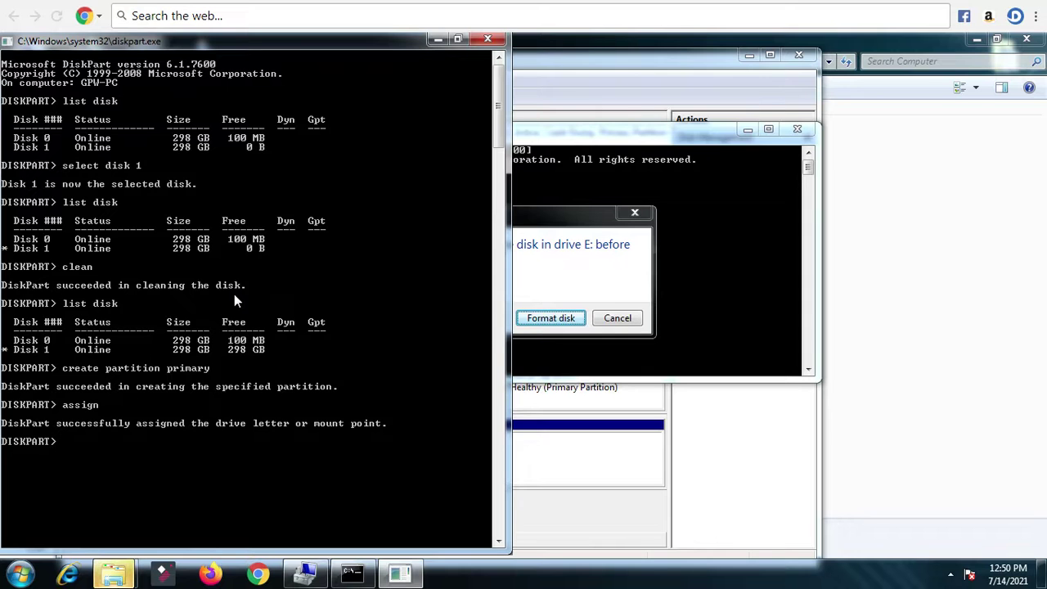
Step: Check Disk 1's new partition in Disk Management and return to the DiskPart window
{"action": "left_click", "coordinate": [440, 41]}
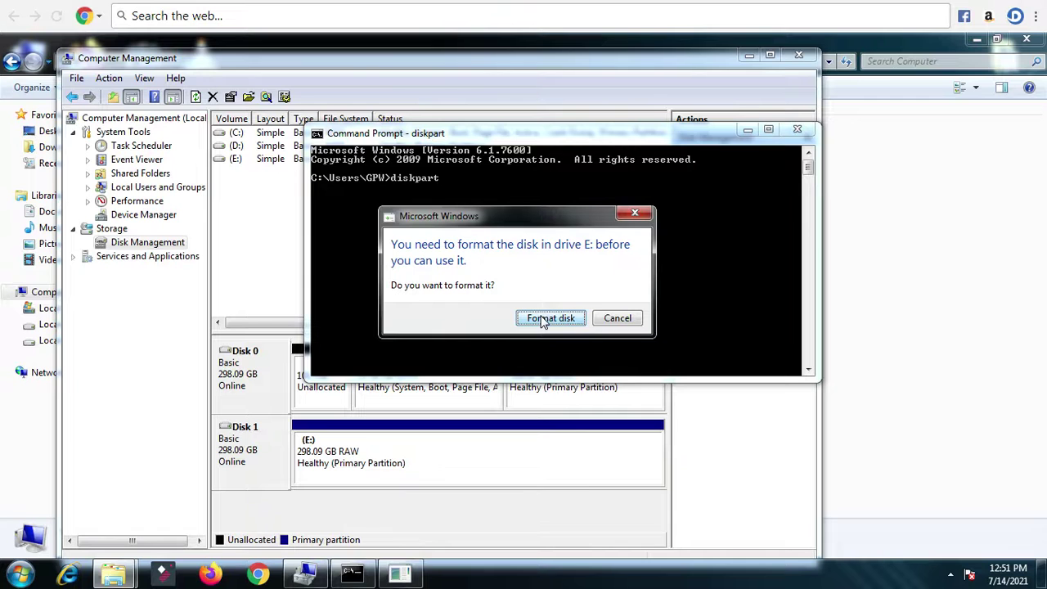
{"action": "left_click_drag", "start_coordinate": [338, 66], "coordinate": [479, 80]}
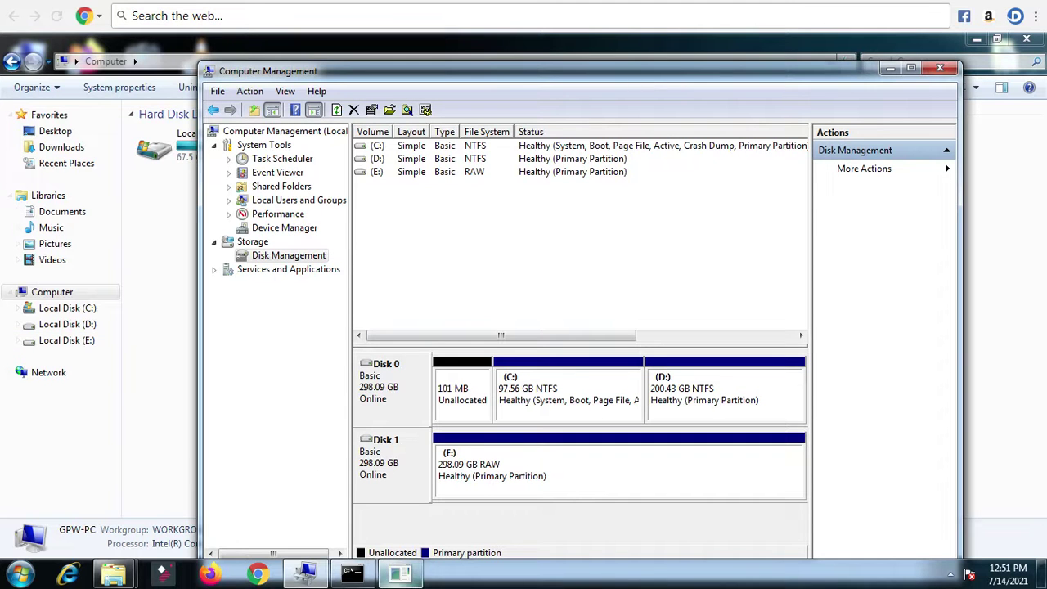
{"action": "left_click", "coordinate": [400, 573]}
{"action": "left_click", "coordinate": [352, 576]}
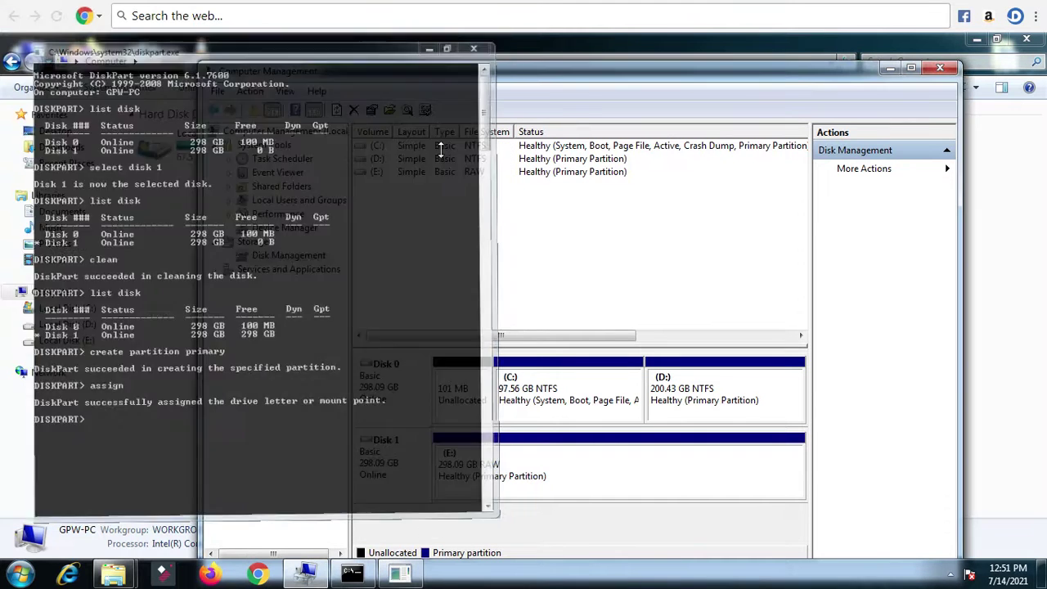
Step: Minimize the Computer Management and Command Prompt windows to bring the drives in the Computer window into view
{"action": "left_click", "coordinate": [351, 576]}
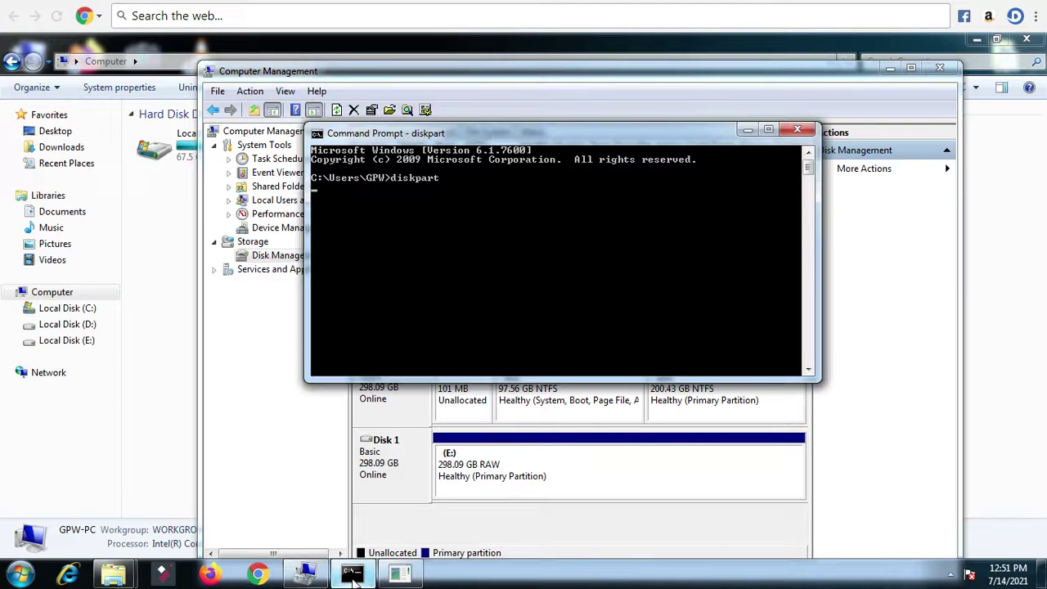
{"action": "left_click", "coordinate": [318, 577]}
{"action": "left_click", "coordinate": [320, 578]}
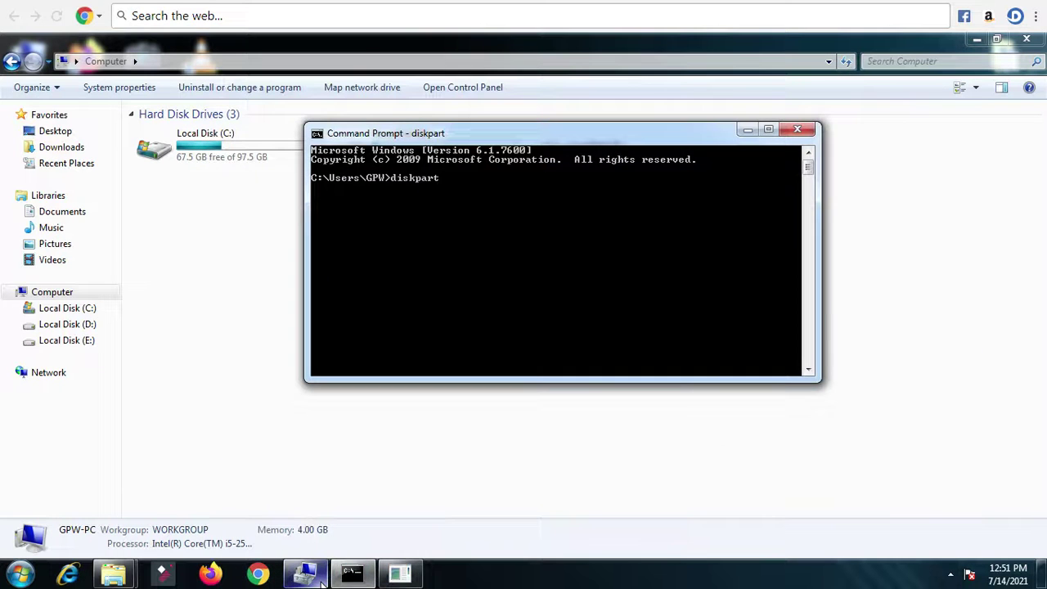
{"action": "left_click", "coordinate": [352, 576]}
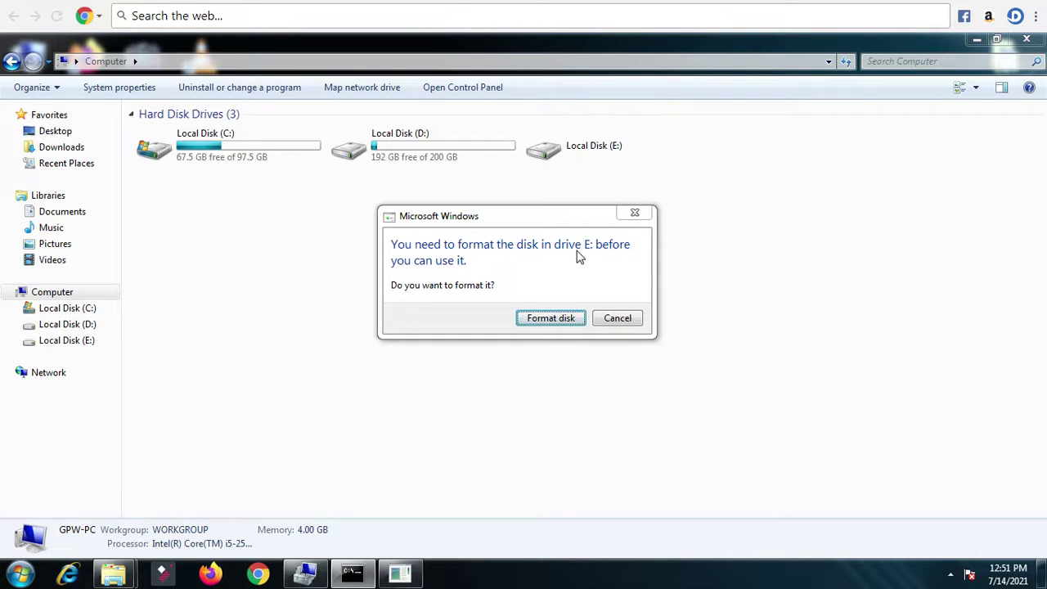
Step: Quick-format Local Disk (E:) as NTFS with a 4096-byte allocation unit size, accepting the data erasure
{"action": "left_click", "coordinate": [552, 318]}
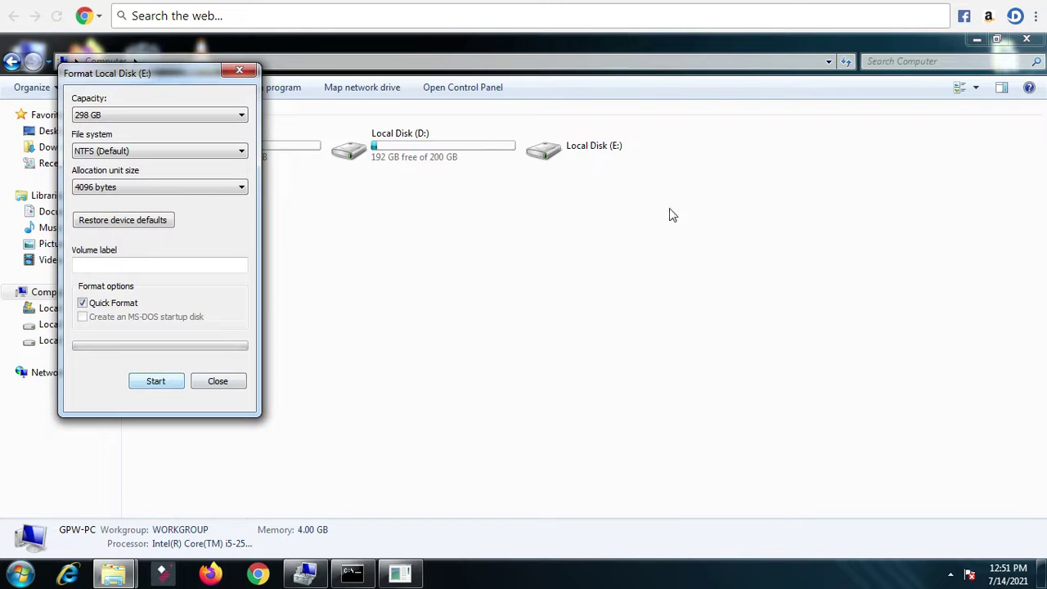
{"action": "left_click", "coordinate": [162, 385]}
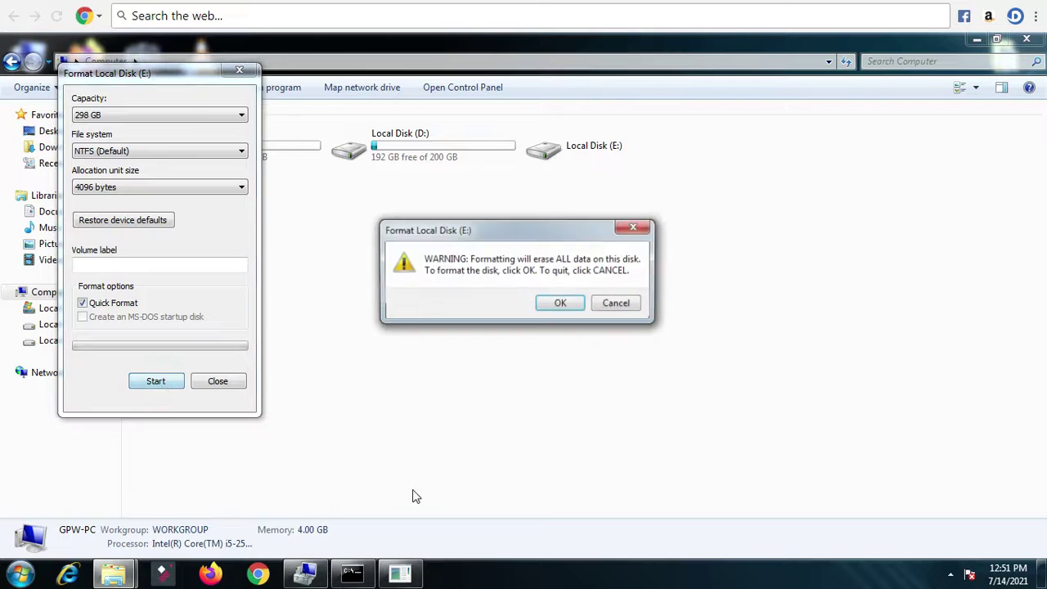
{"action": "left_click", "coordinate": [571, 305]}
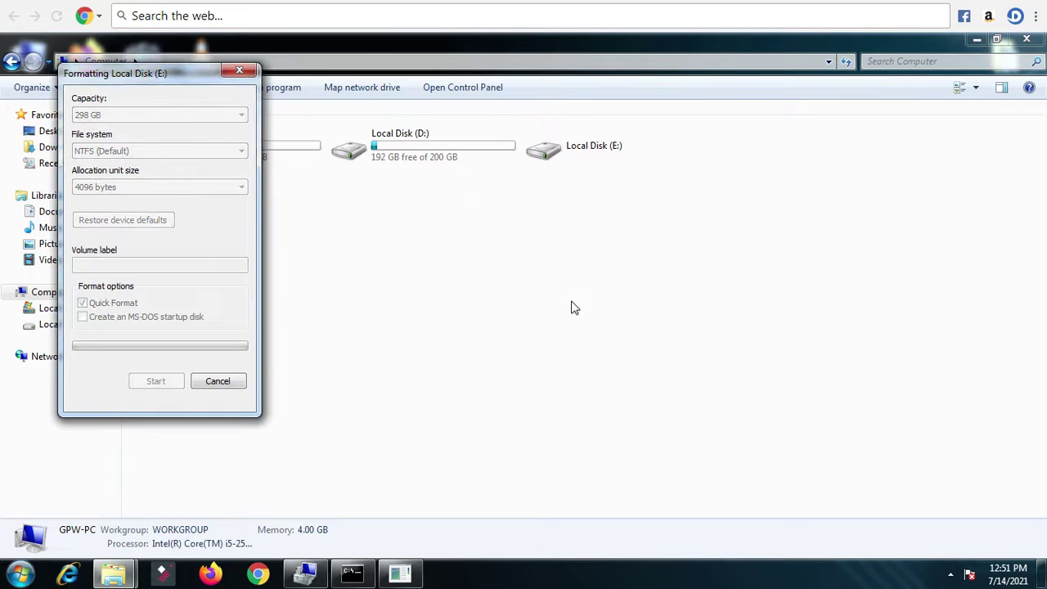